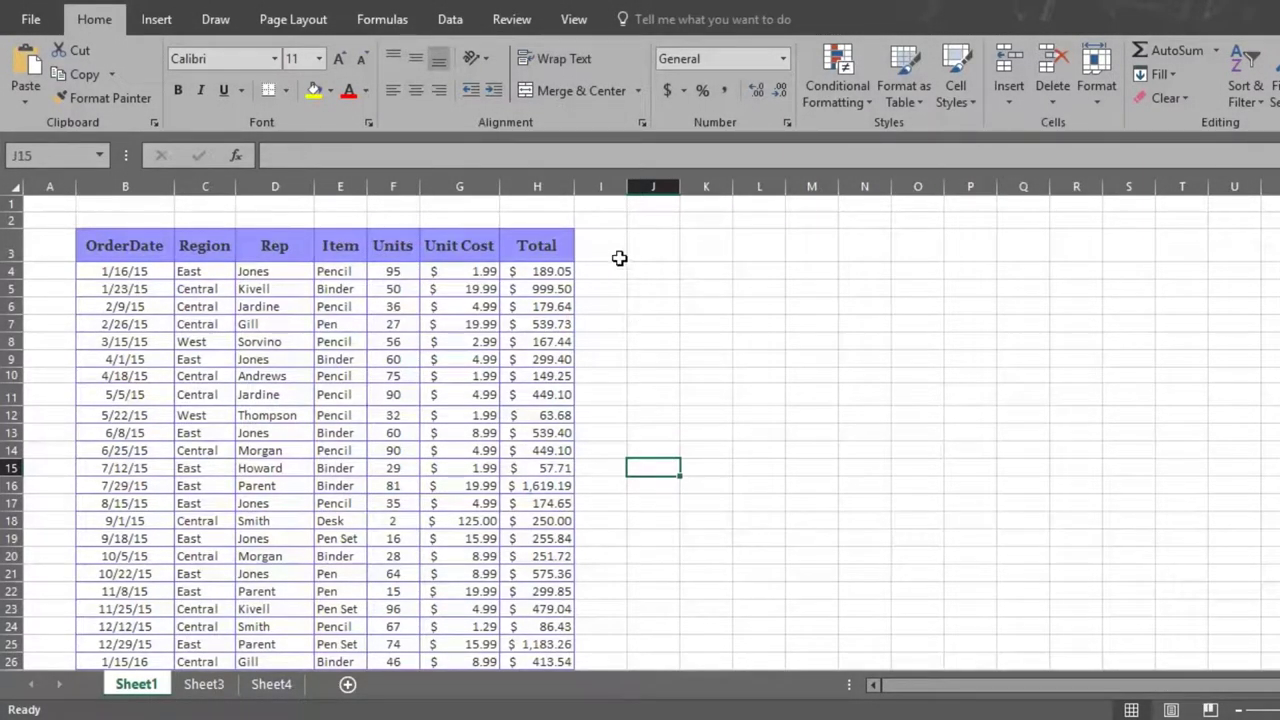
Create a PivotTable on a new worksheet from the order data in Sheet1, range B3:H46.
scroll(620, 259, down, 4)
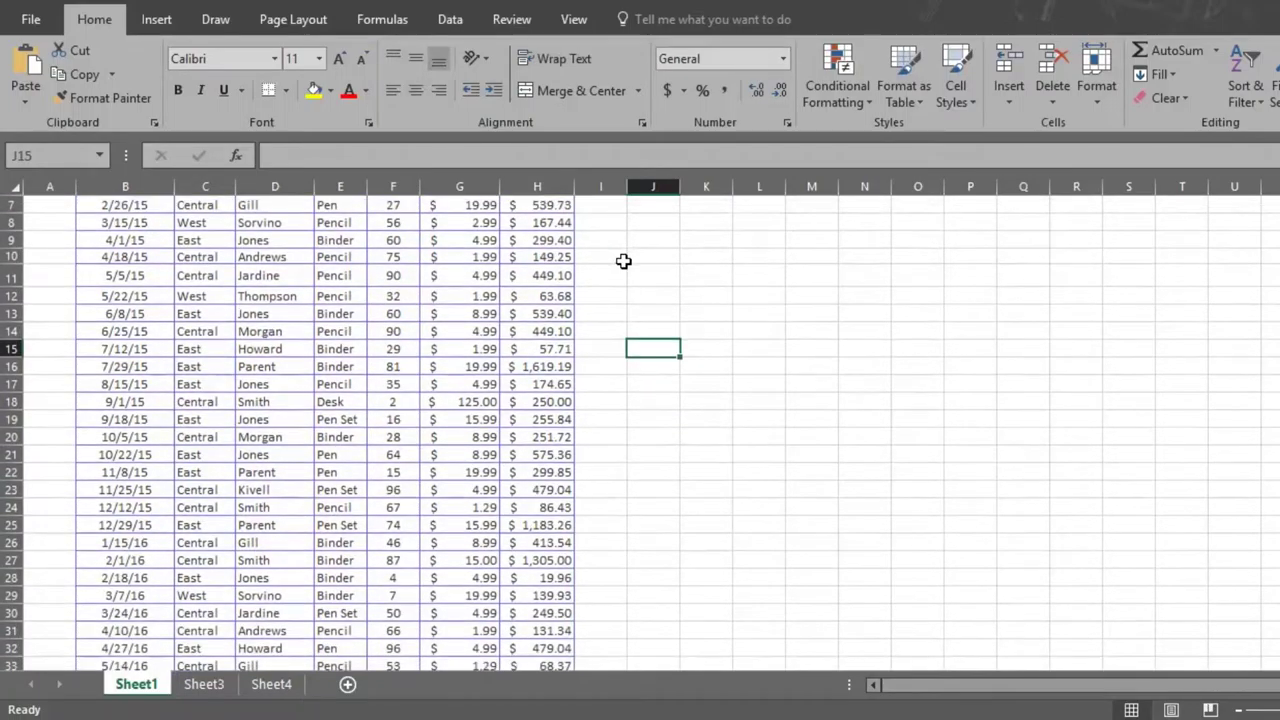
scroll(620, 261, down, 4)
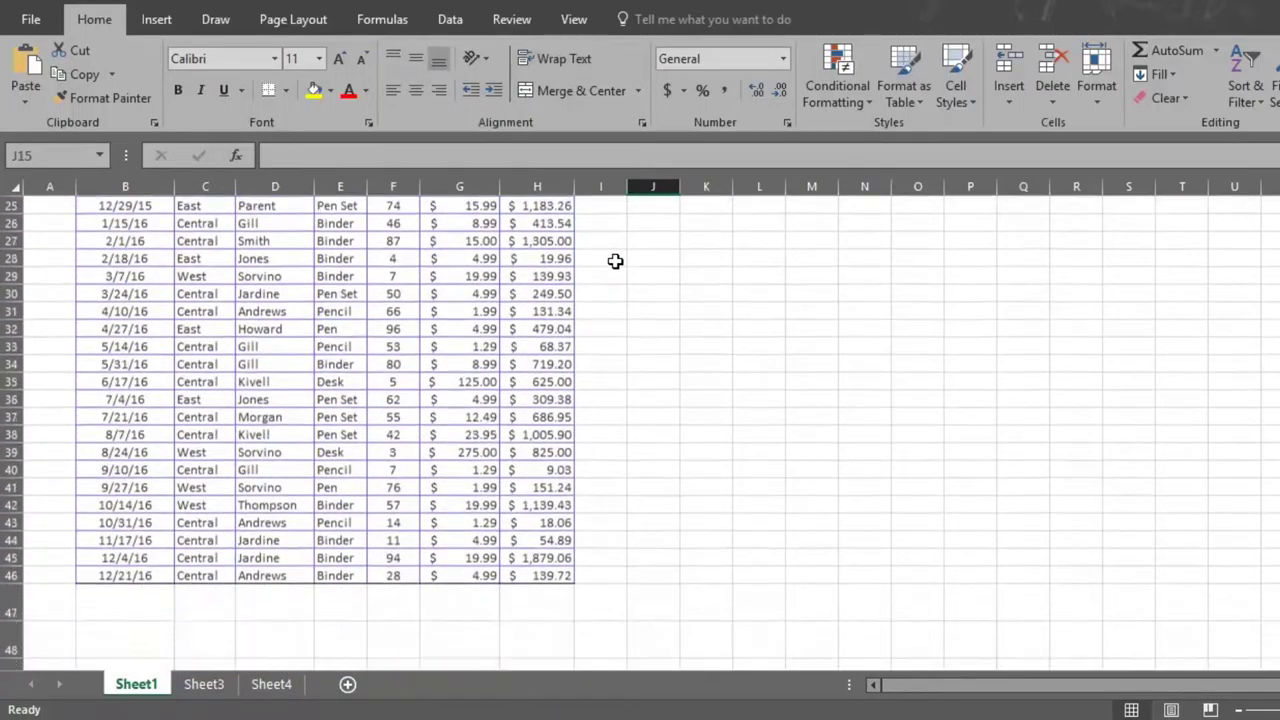
scroll(615, 262, up, 8)
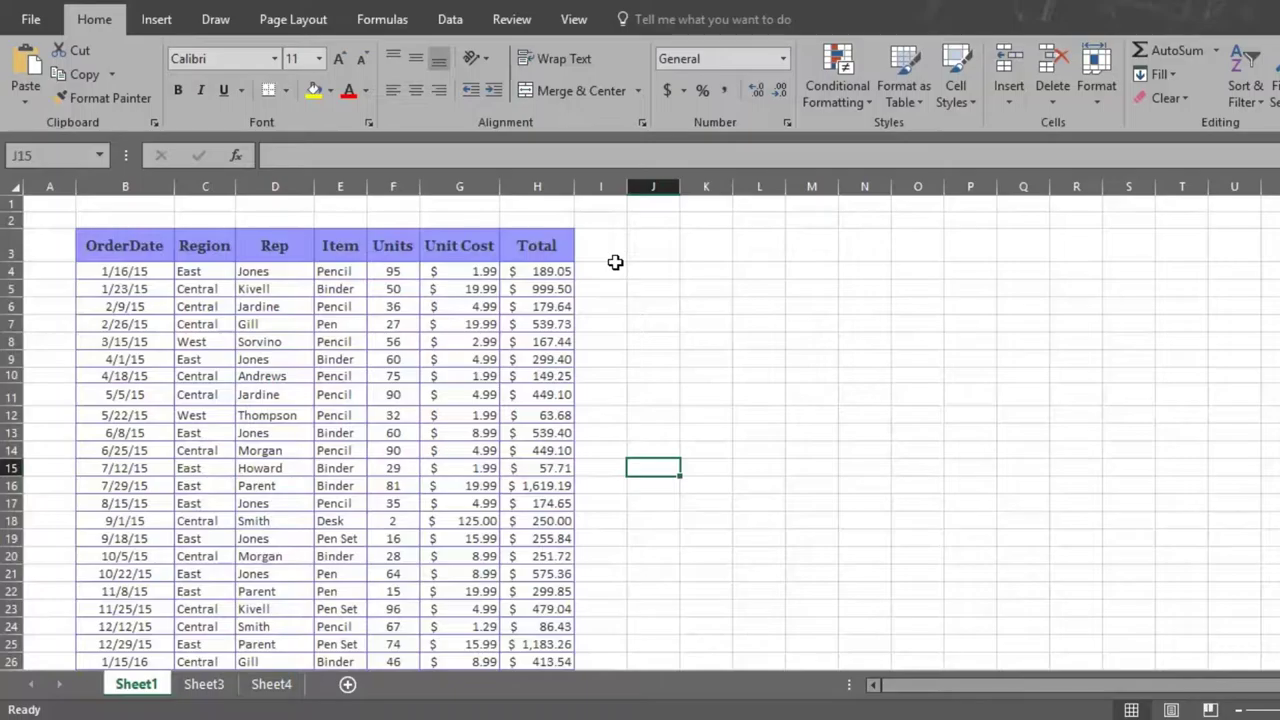
drag(124, 275, 541, 640)
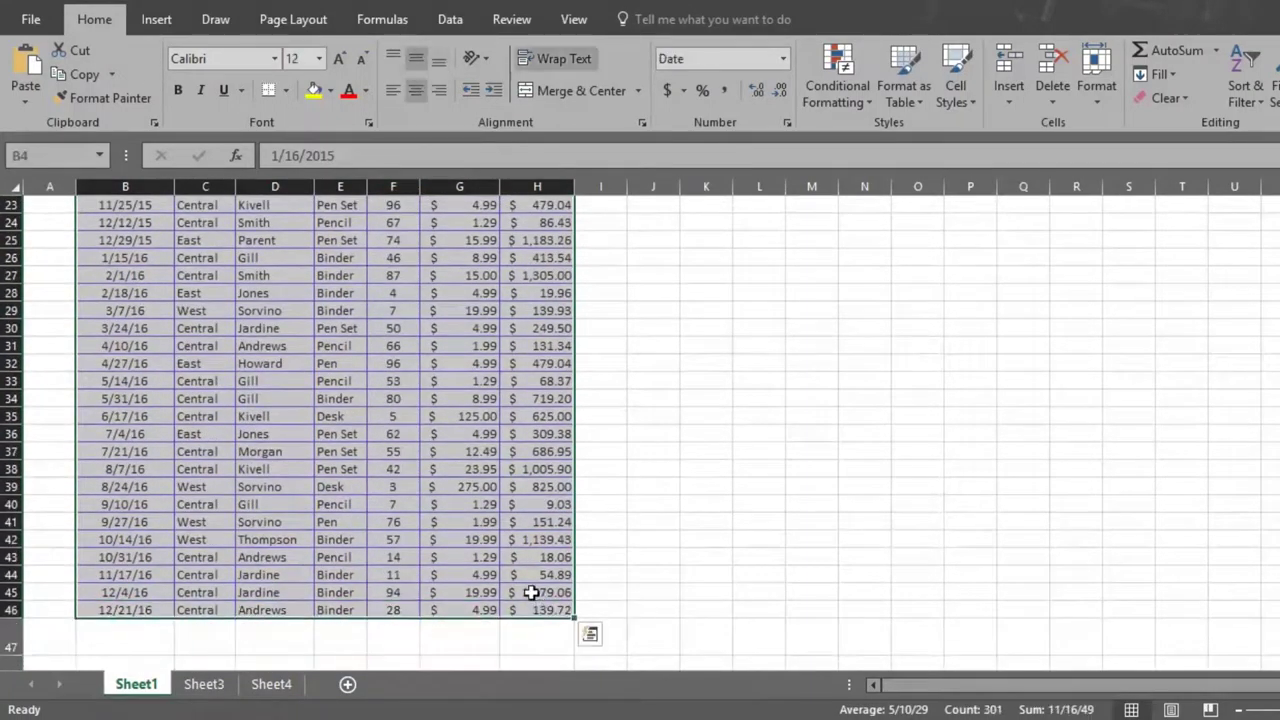
scroll(606, 591, up, 7)
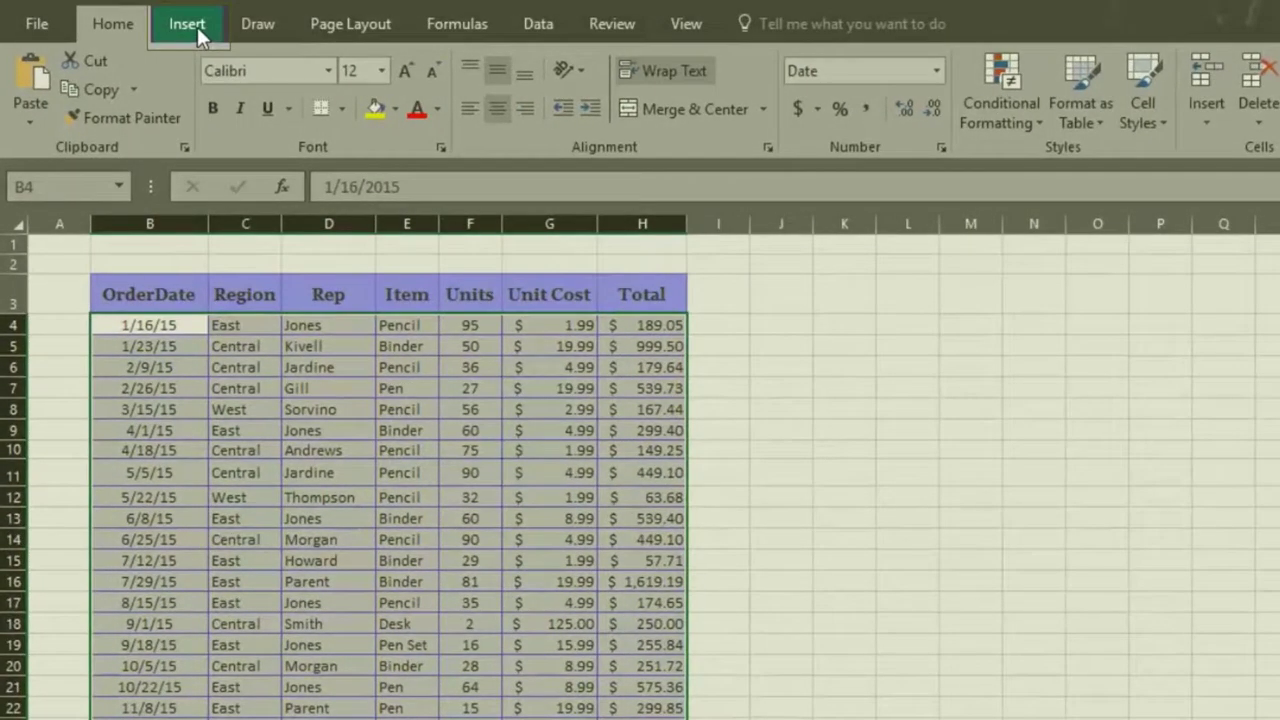
click(187, 25)
click(37, 118)
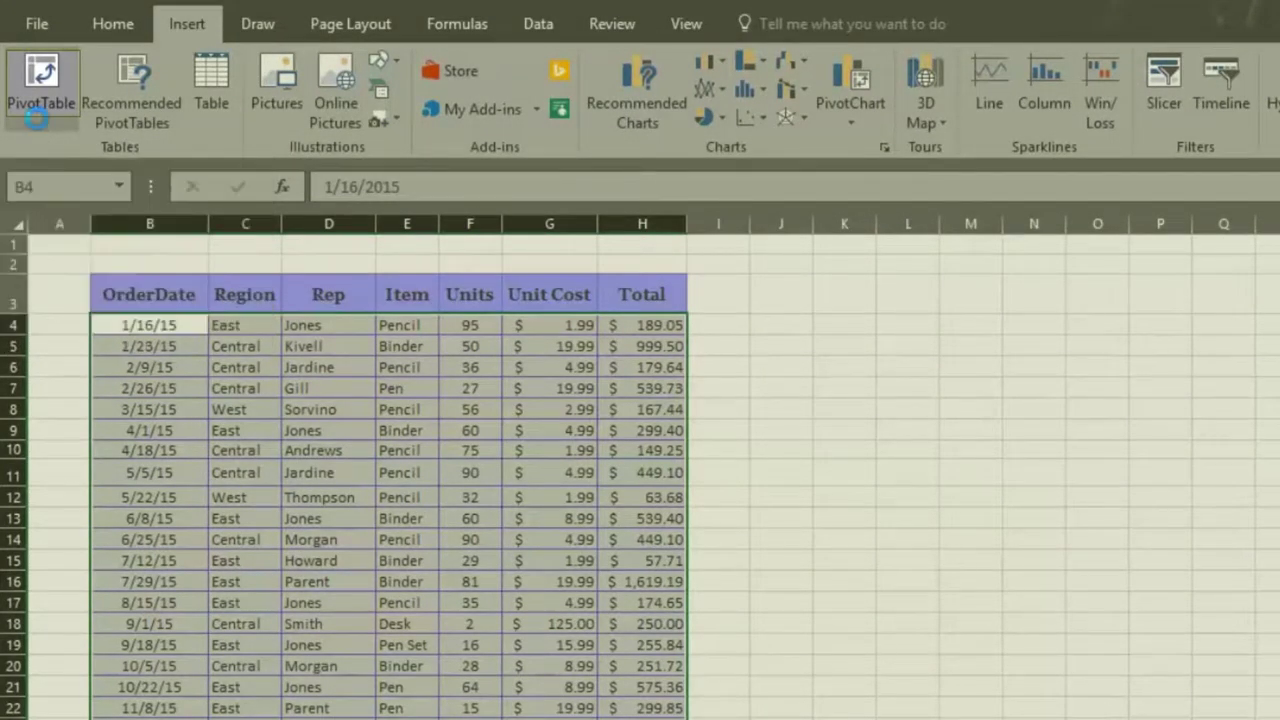
click(37, 118)
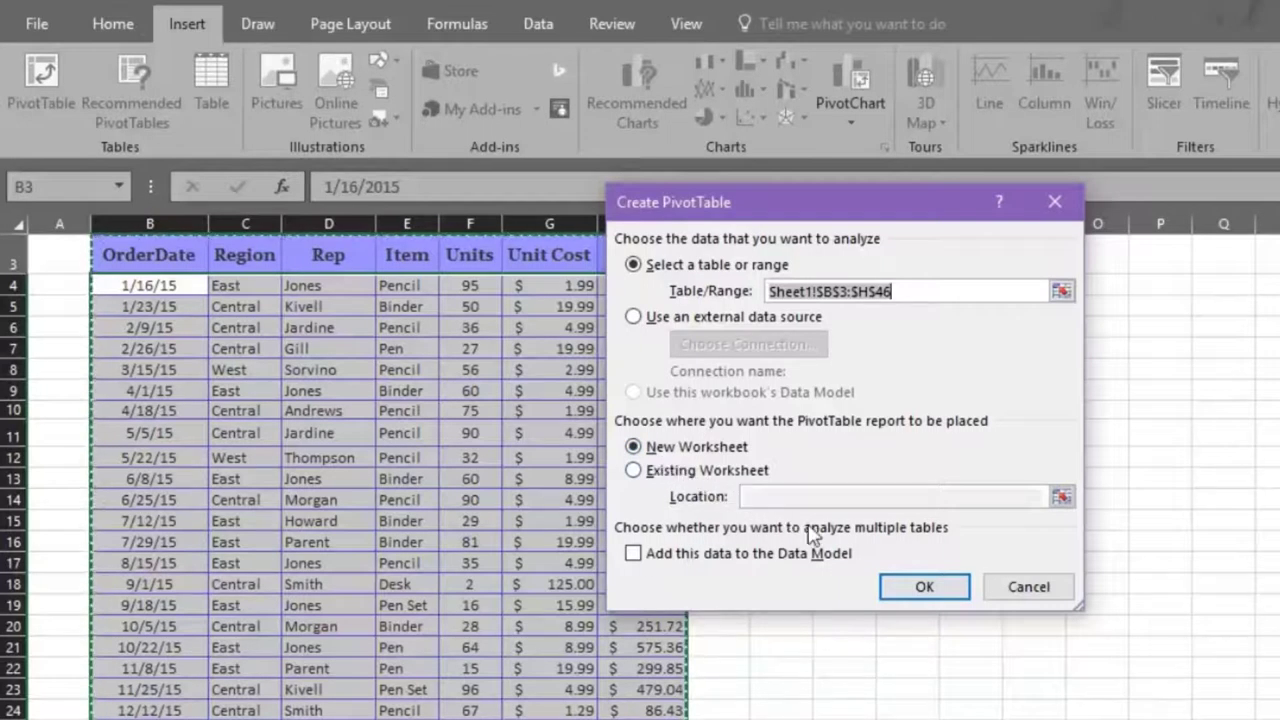
click(922, 588)
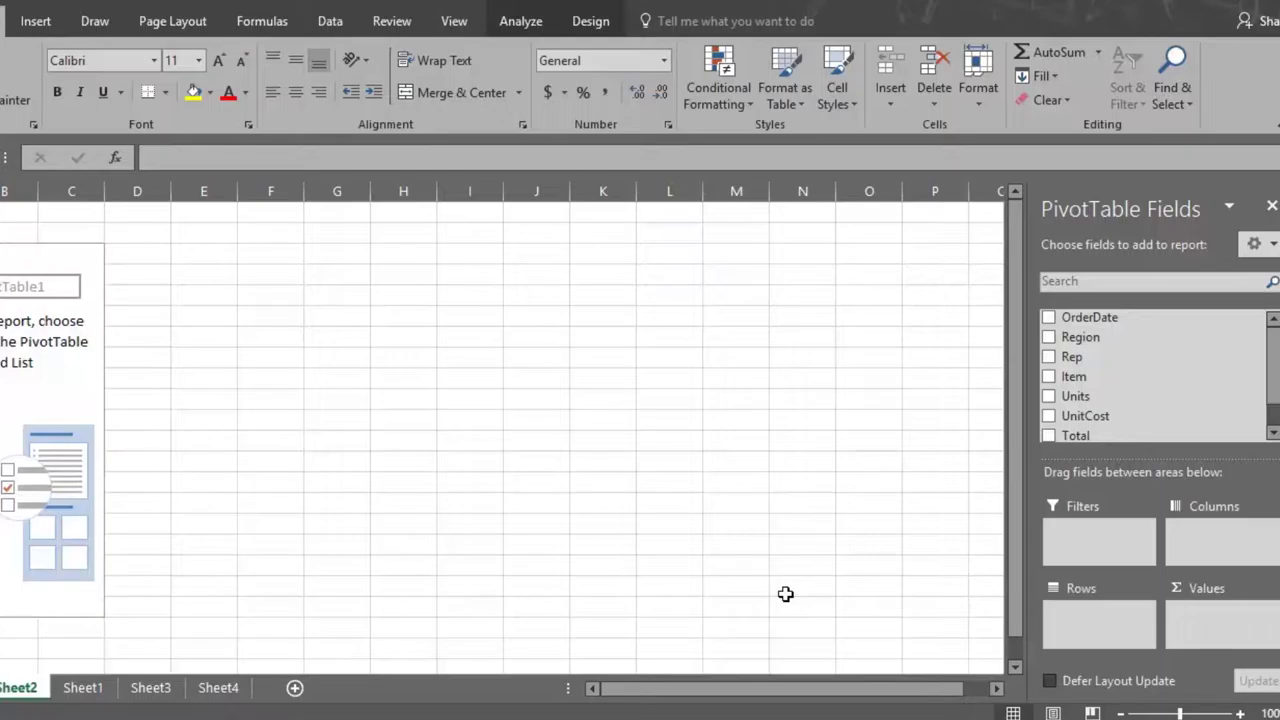
Add the Total field to the Values area of the empty PivotTable as a sum.
click(415, 360)
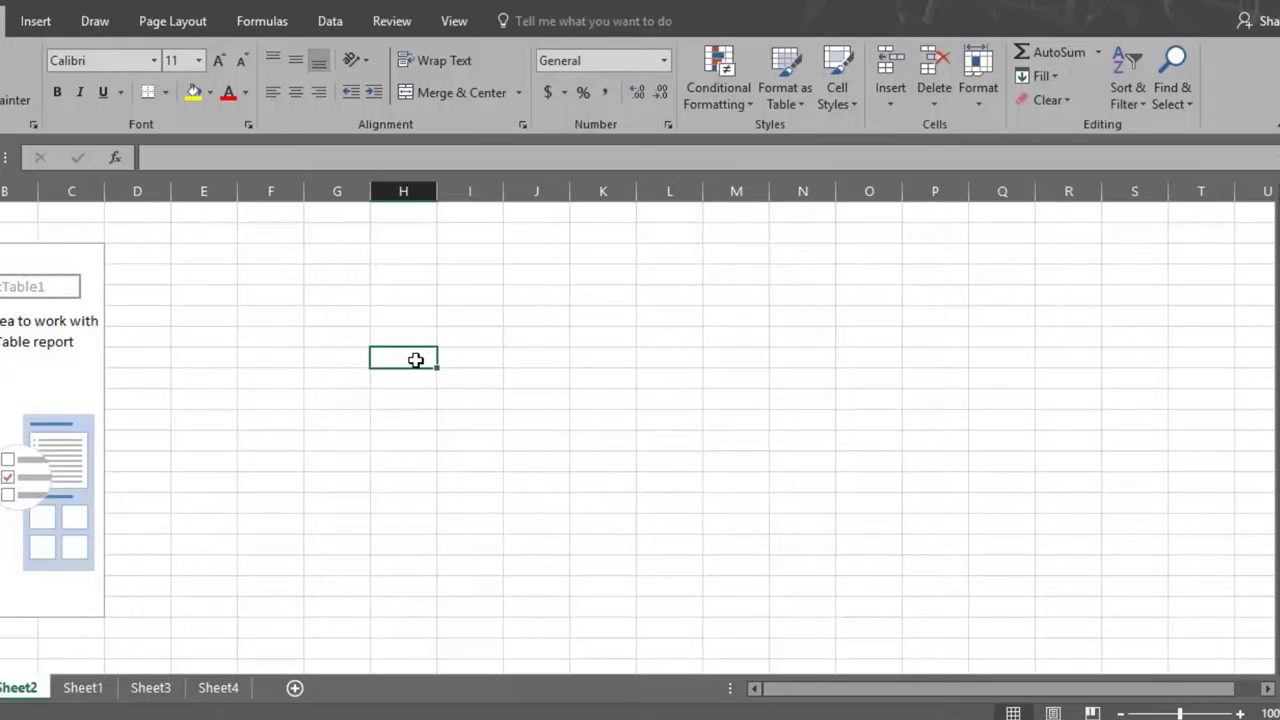
click(14, 288)
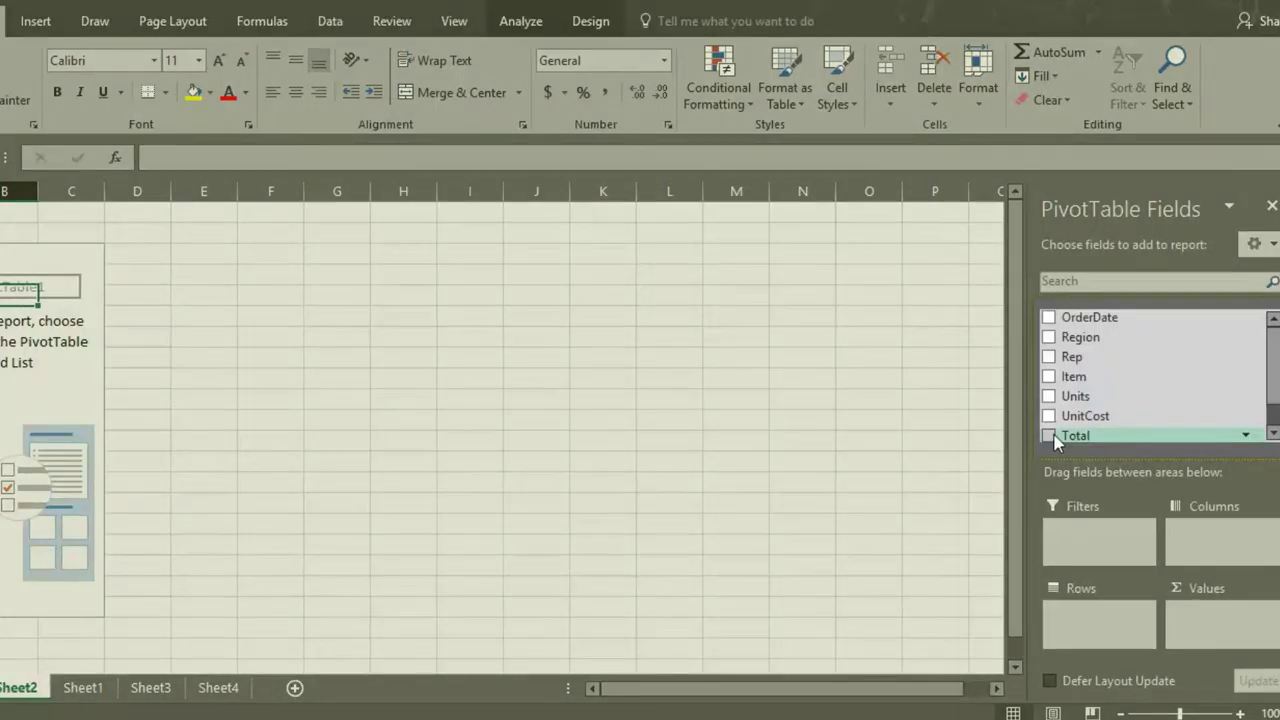
click(1050, 436)
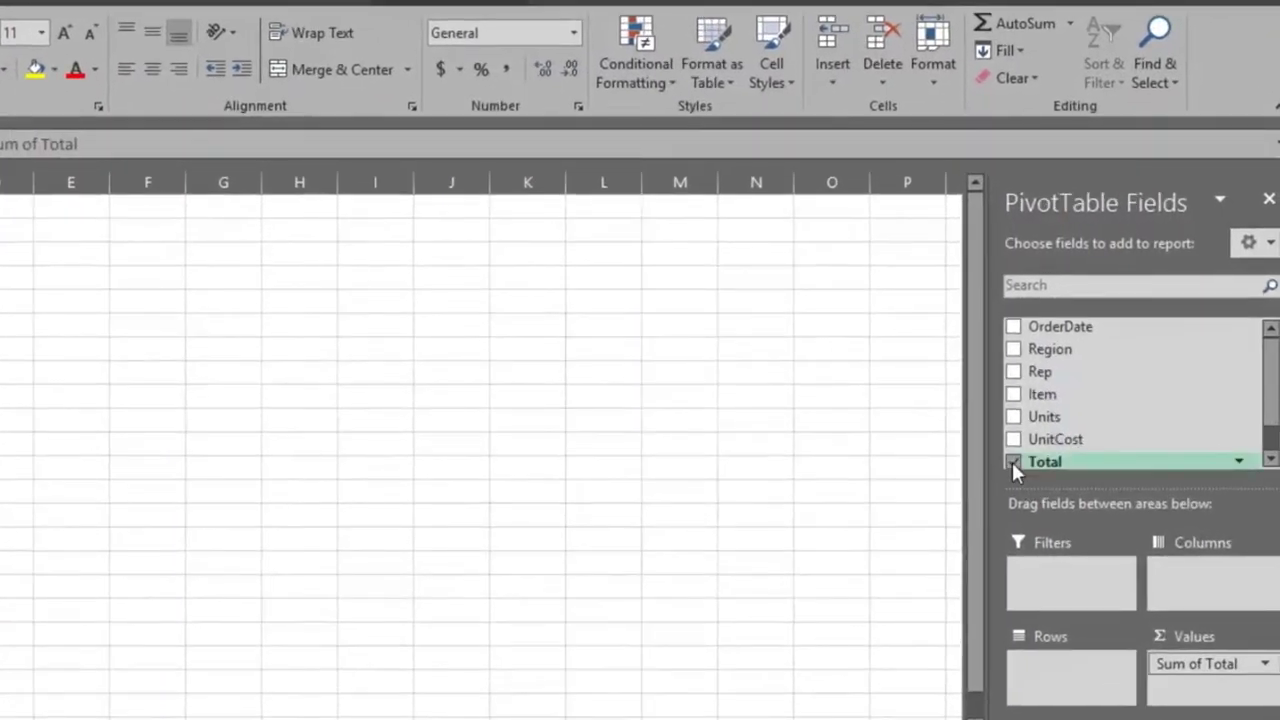
click(1160, 436)
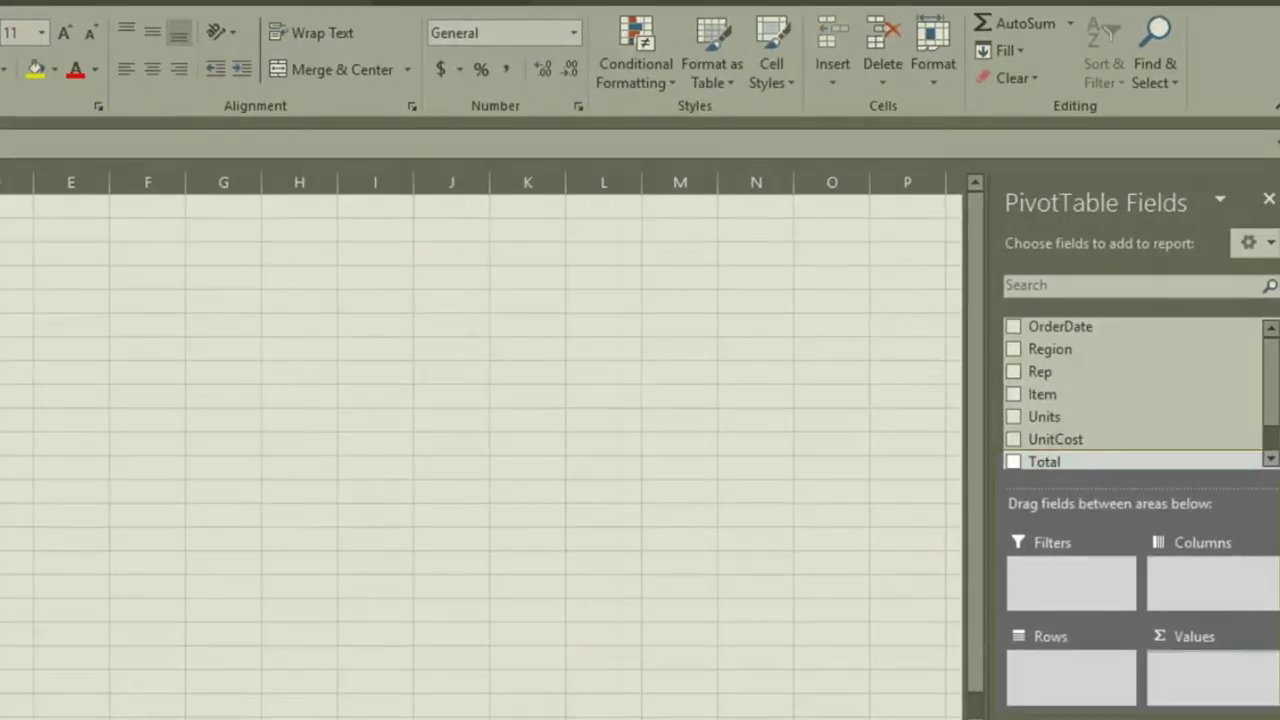
drag(1044, 461, 1205, 684)
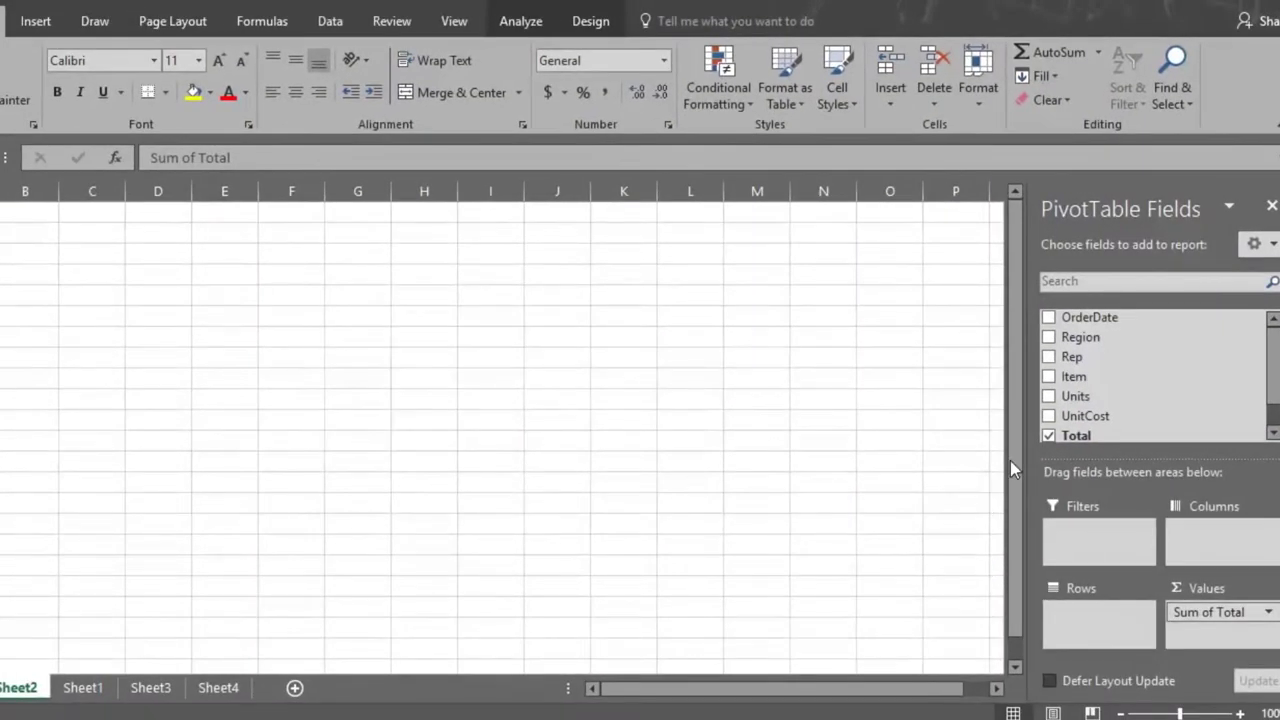
Add Region and Rep as PivotTable row fields and Units as a summed value.
click(1049, 337)
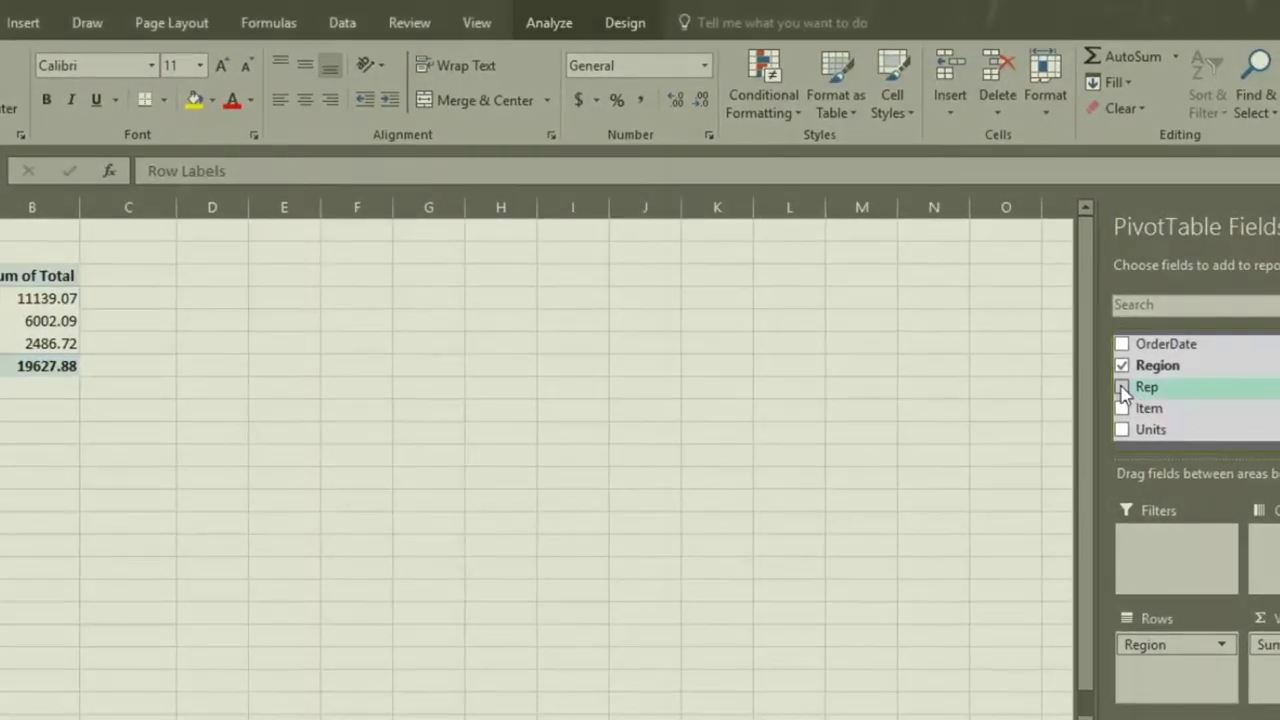
click(1122, 388)
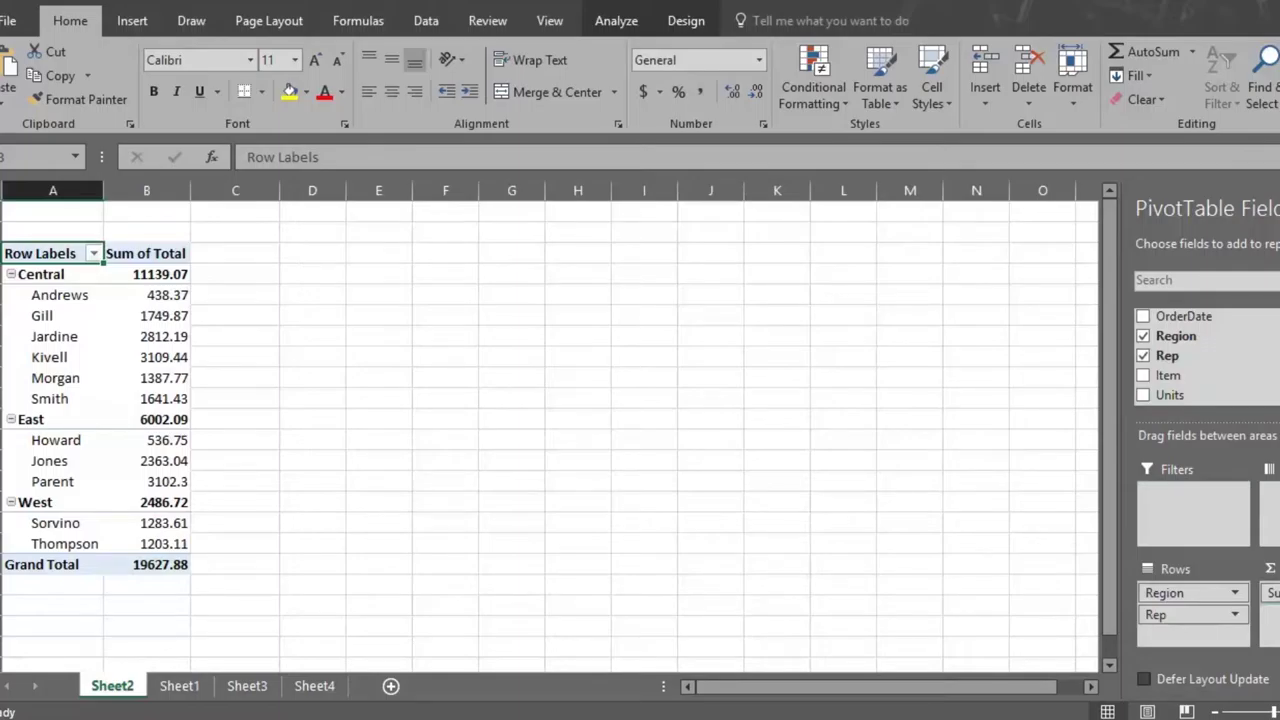
click(1143, 395)
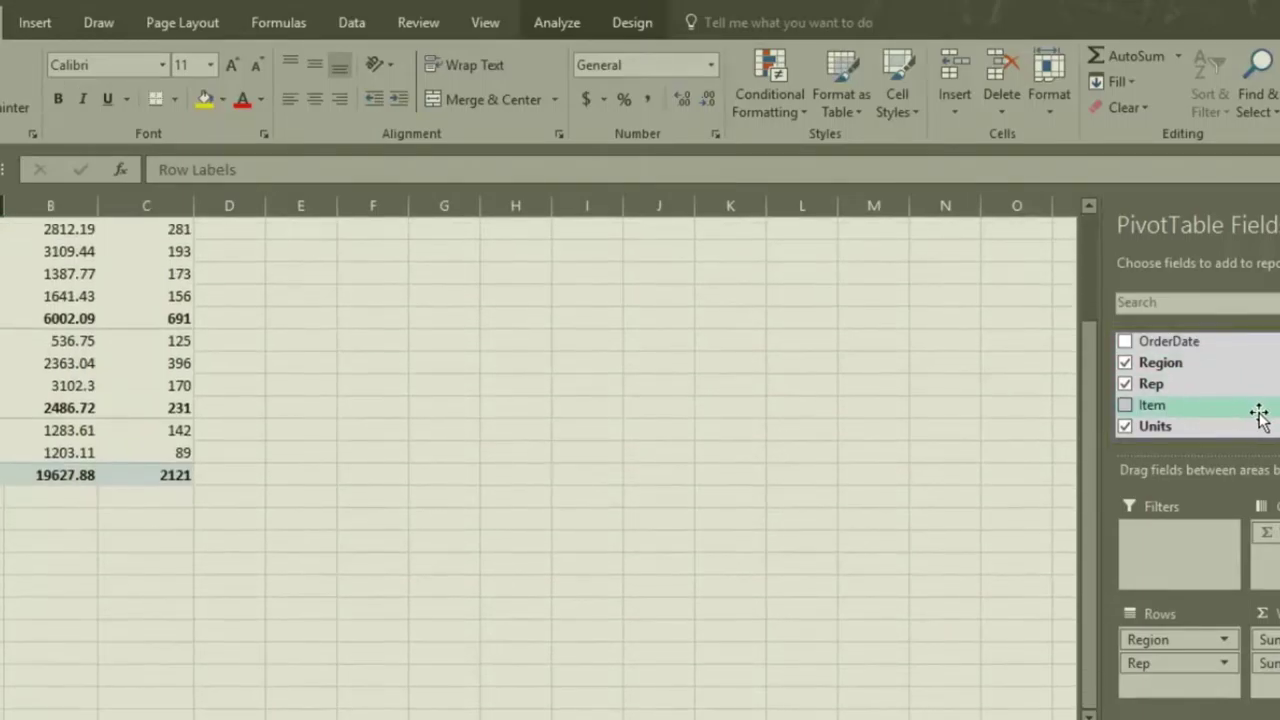
Remove the Region, Rep, Units and Total fields so the PivotTable is empty again.
scroll(1259, 415, down, 2)
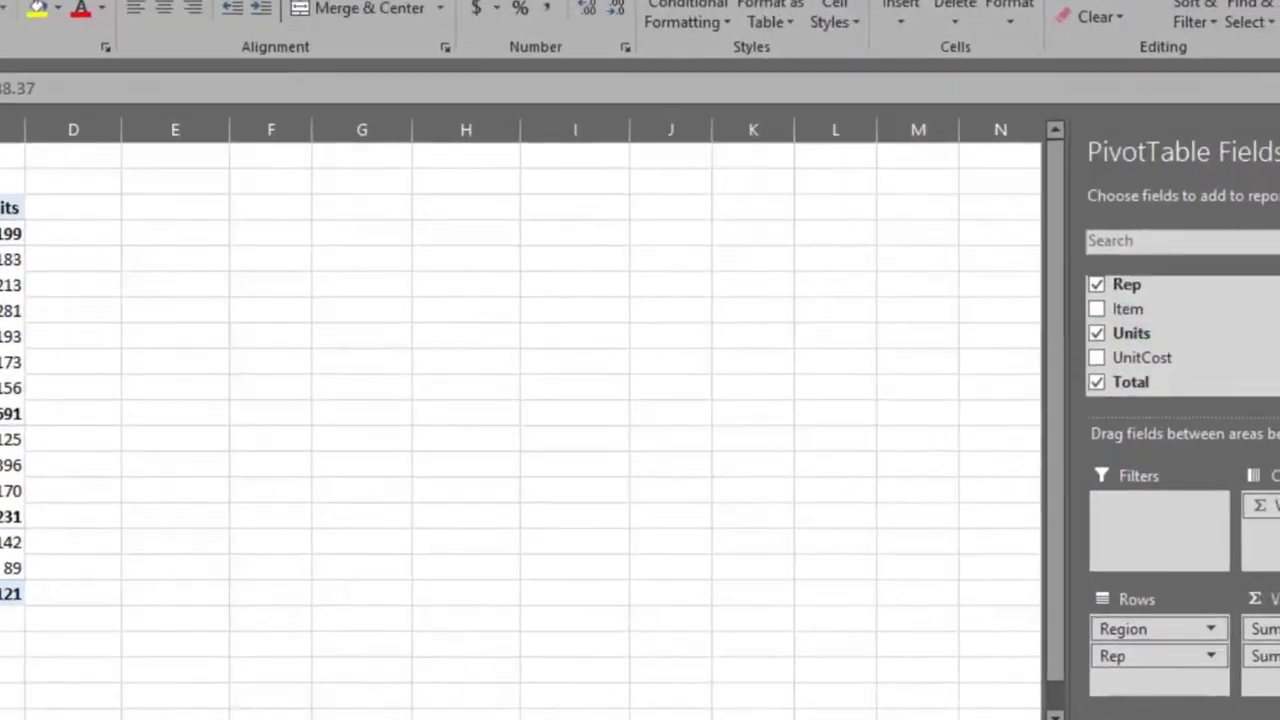
scroll(1175, 342, up, 1)
click(1097, 311)
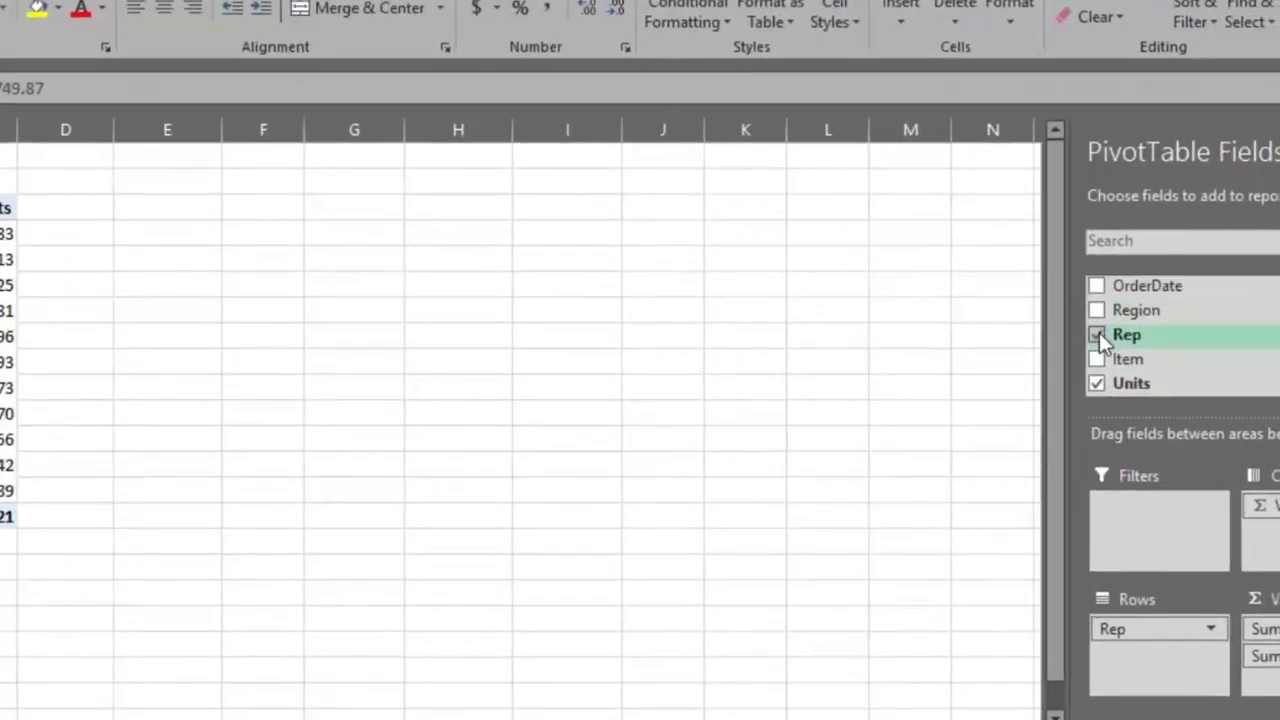
click(1097, 335)
click(1097, 384)
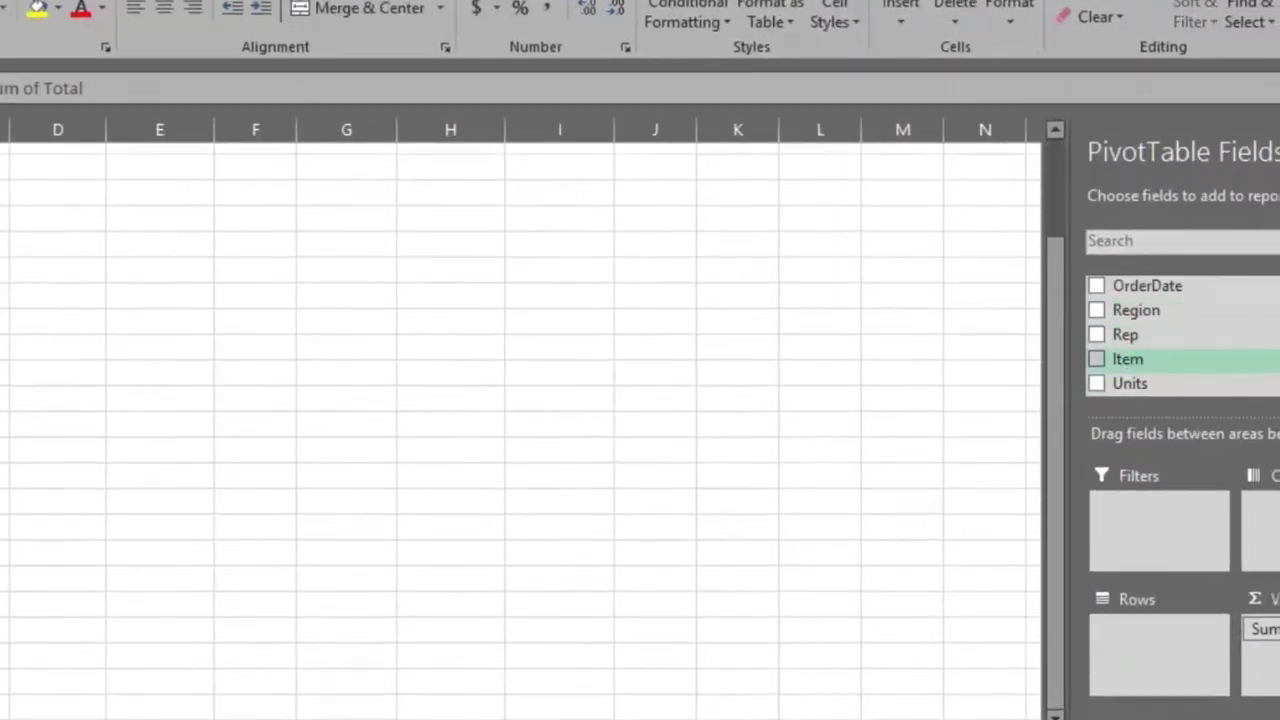
scroll(1130, 340, down, 1)
click(1097, 361)
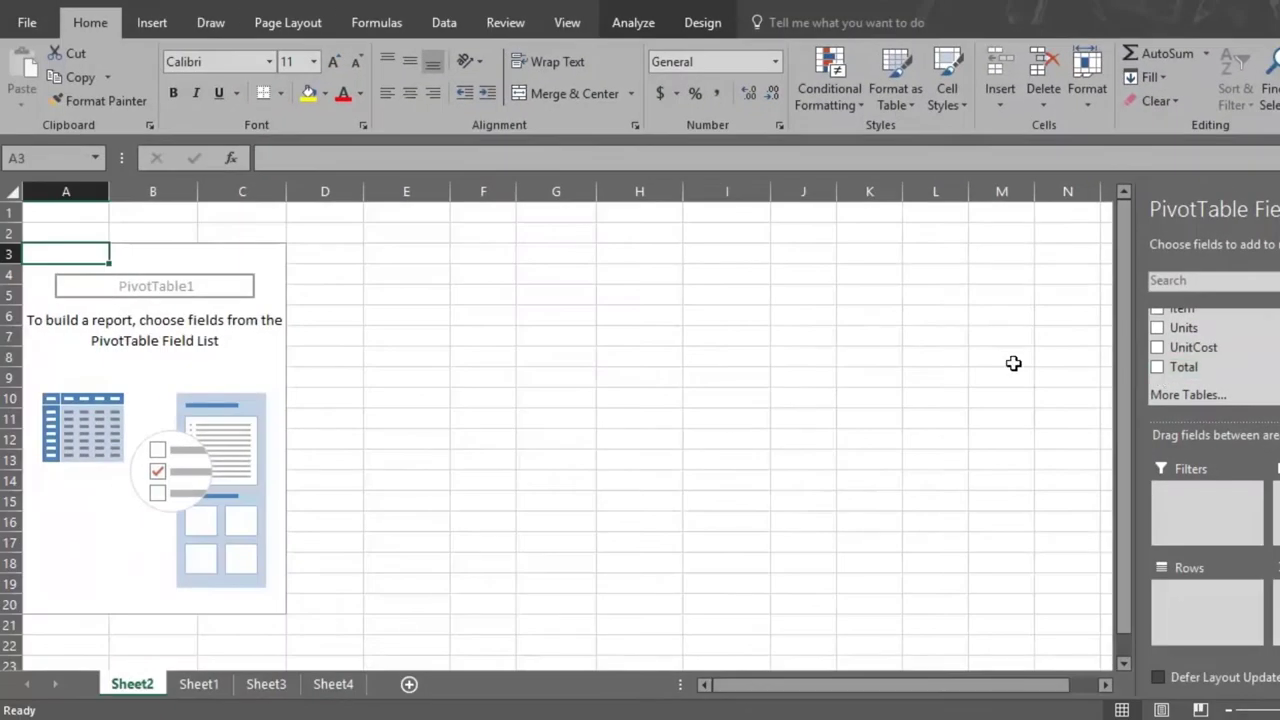
Enter the heading "TOTAL SALES BY REGION, REP AND UNIT" in cell C2 above the PivotTable.
click(236, 233)
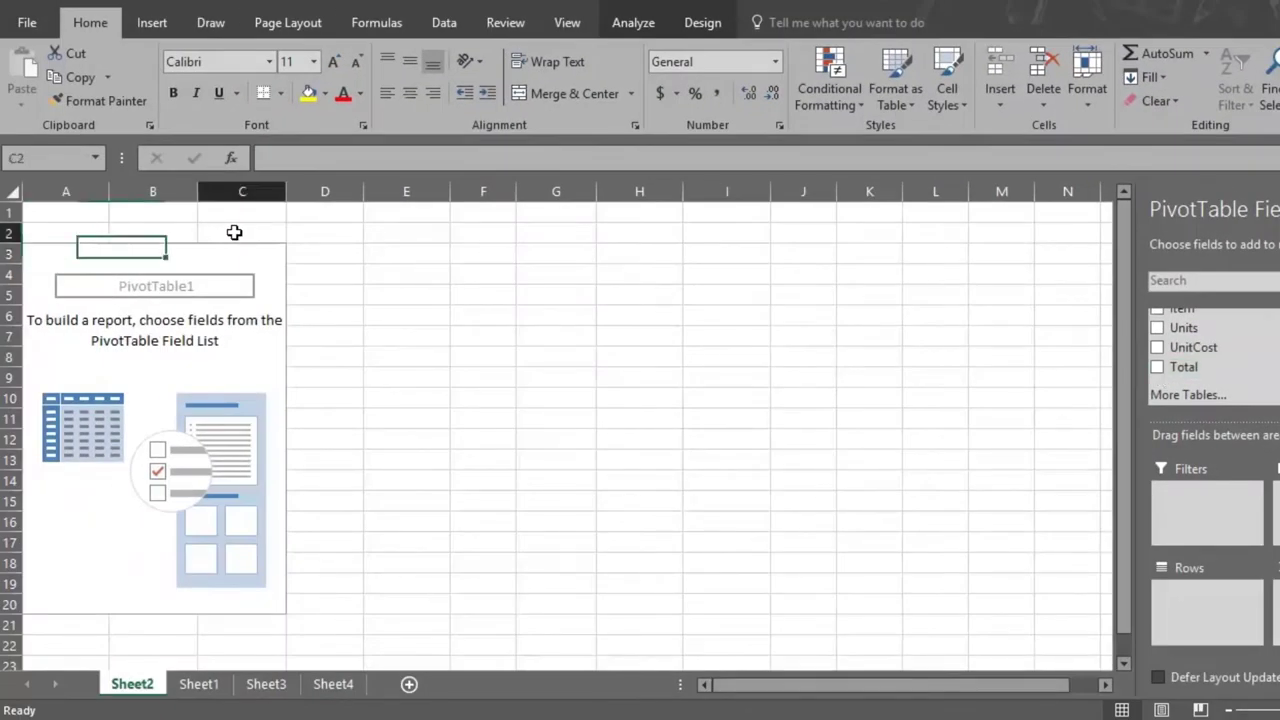
text(TOTAL SALES BY REGION, REP )
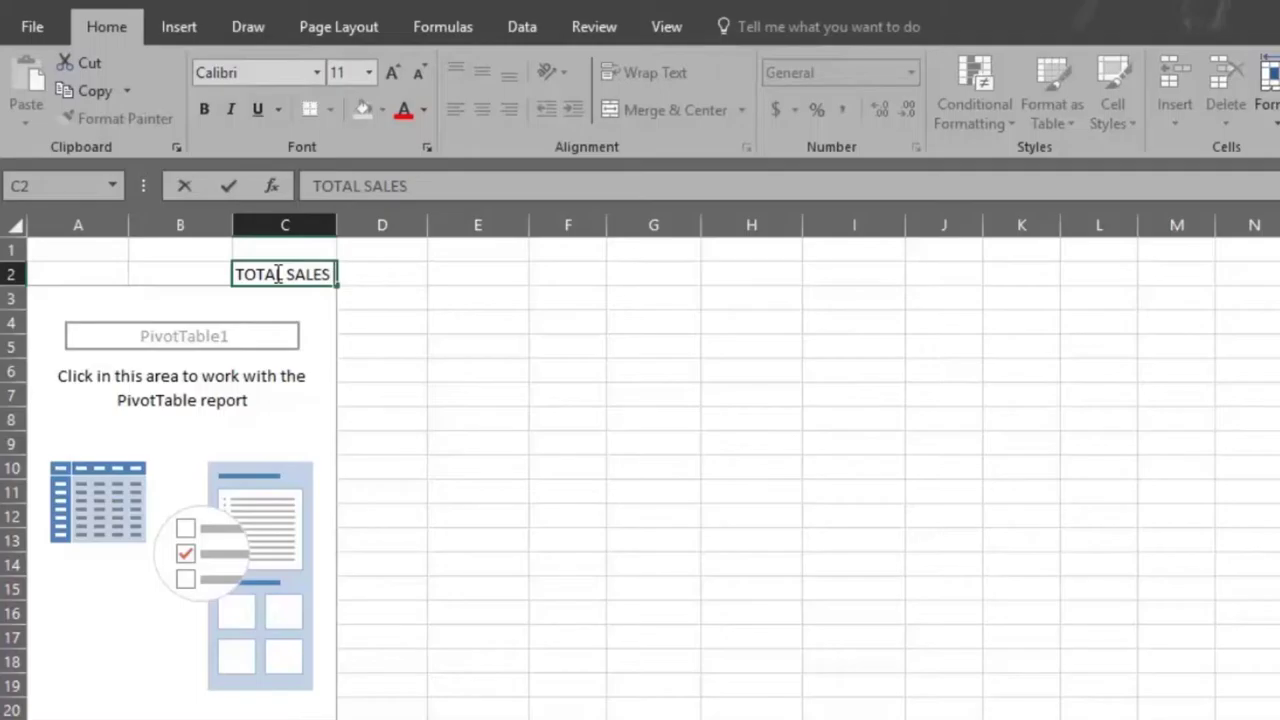
text(AND UNIT)
key(Return)
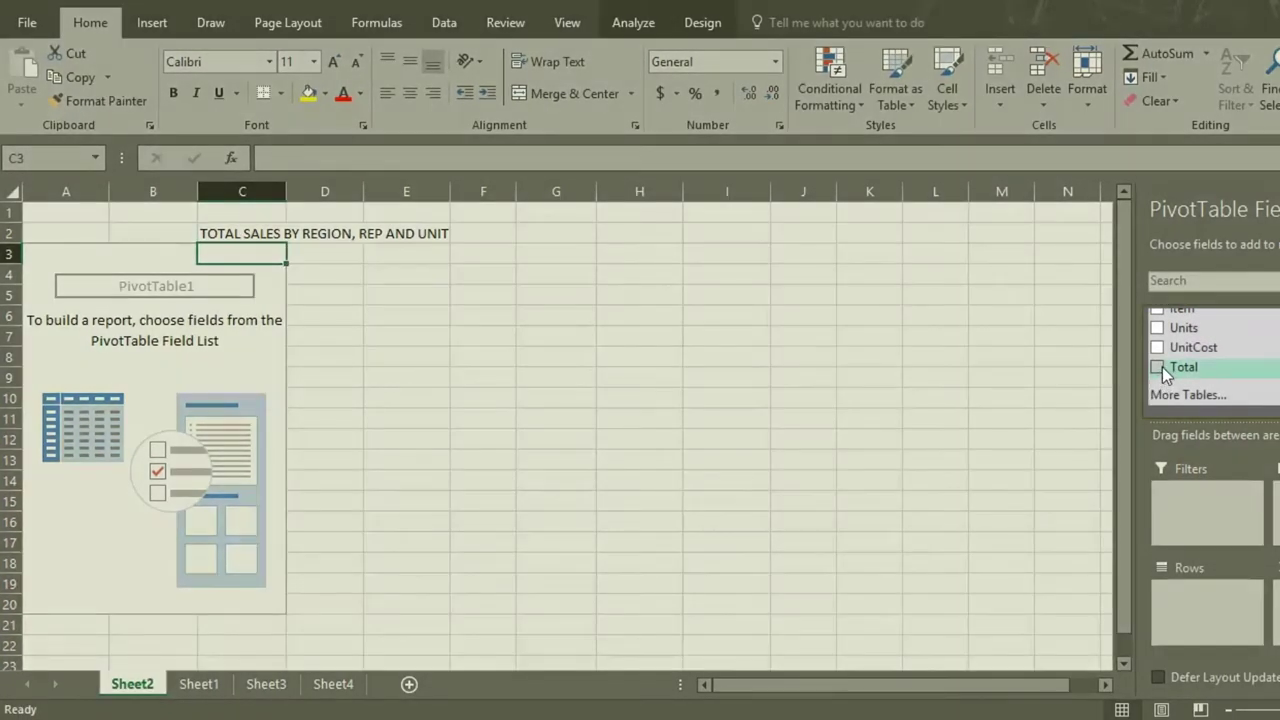
Add the Total field as a summed value and Region as the row field of the PivotTable.
click(1160, 369)
scroll(1190, 340, up, 2)
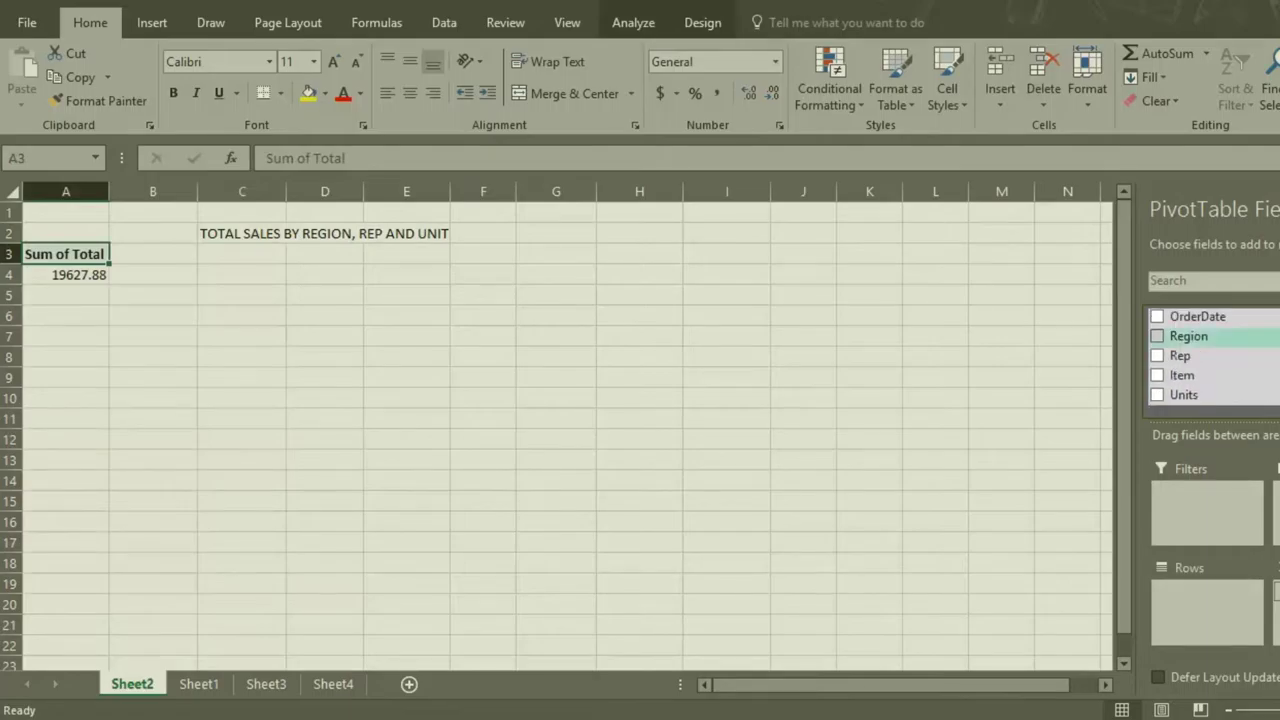
click(1157, 338)
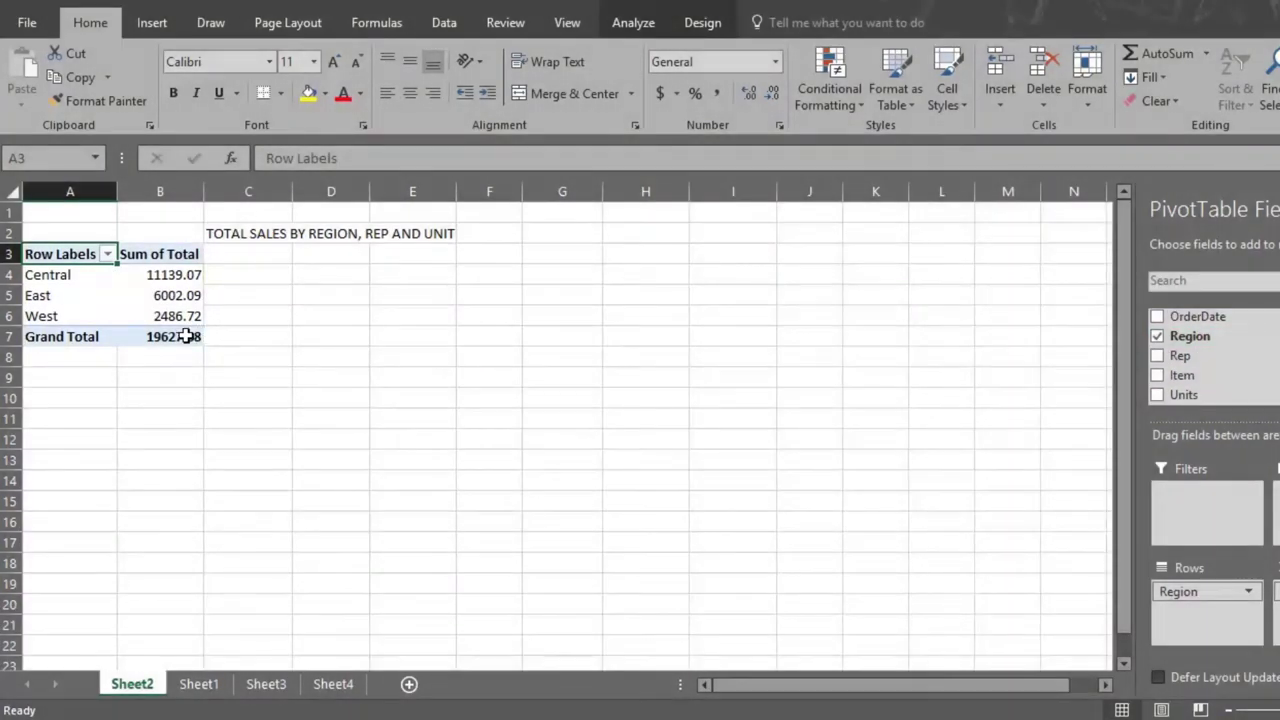
Copy the PivotTable range A3:B7 and paste it as values only starting at cell D3.
mouse_move(187, 337)
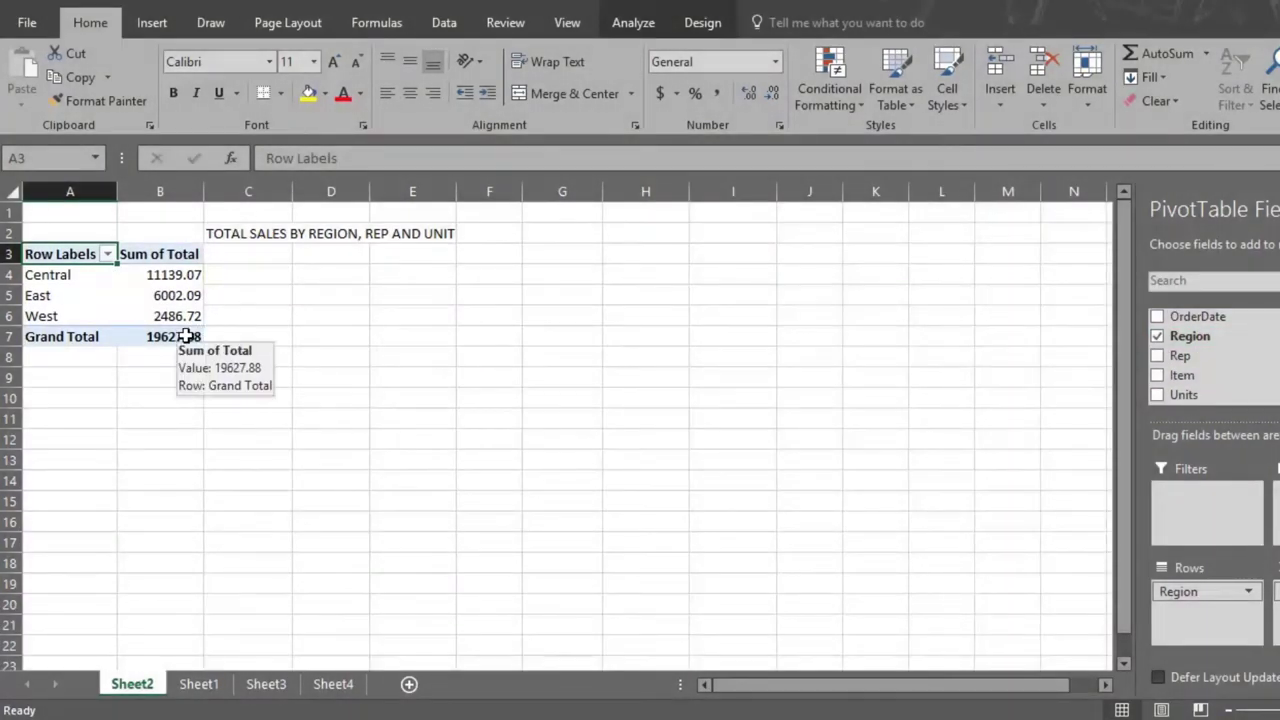
drag(187, 337, 65, 252)
right_click(86, 279)
click(115, 295)
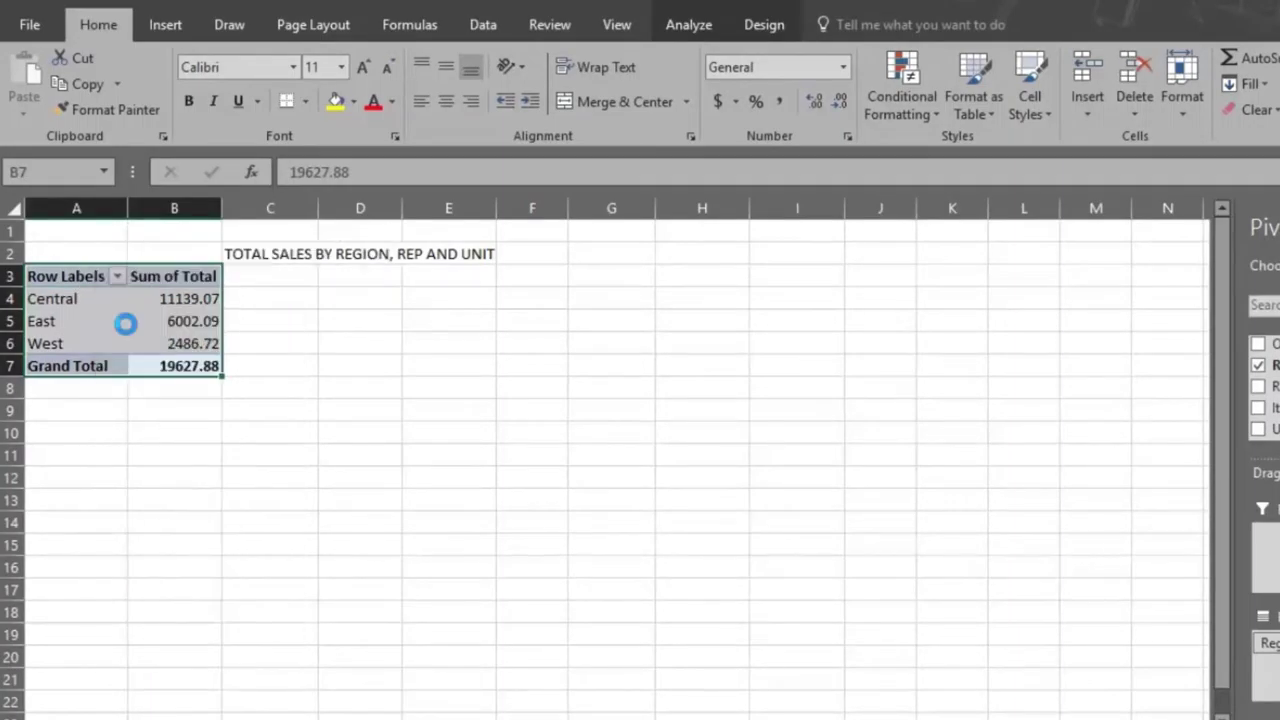
click(331, 277)
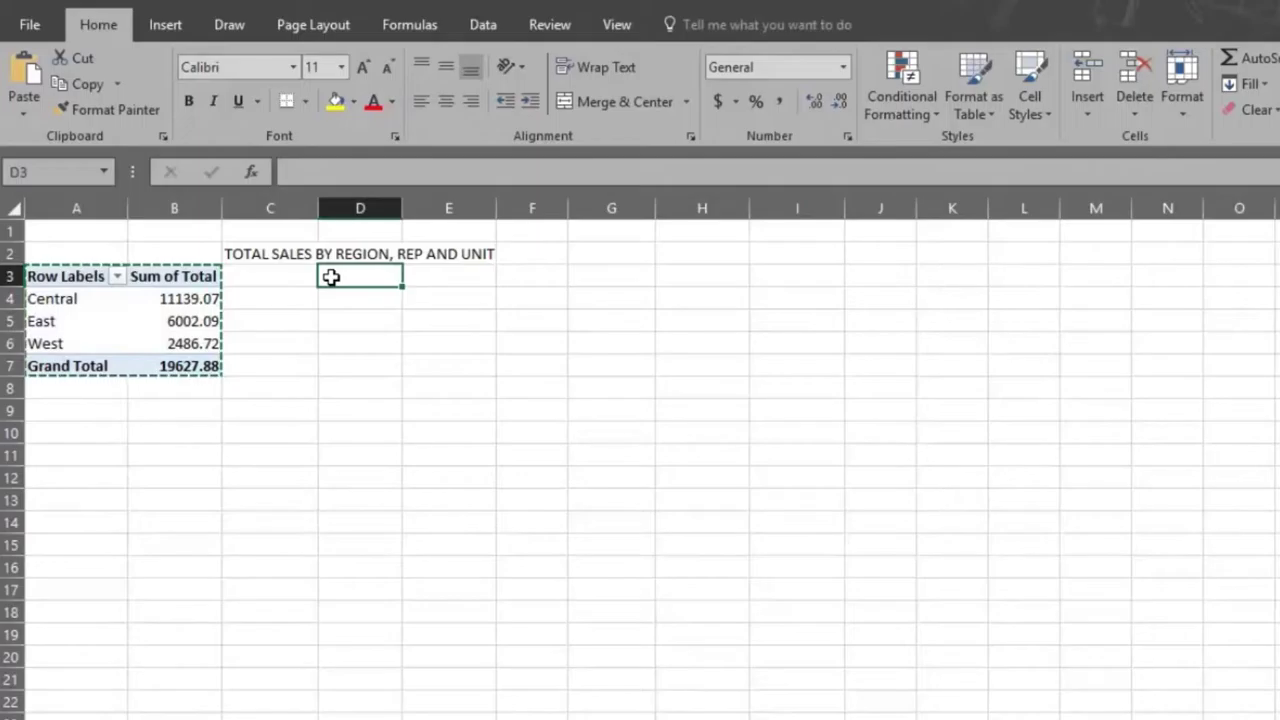
right_click(331, 277)
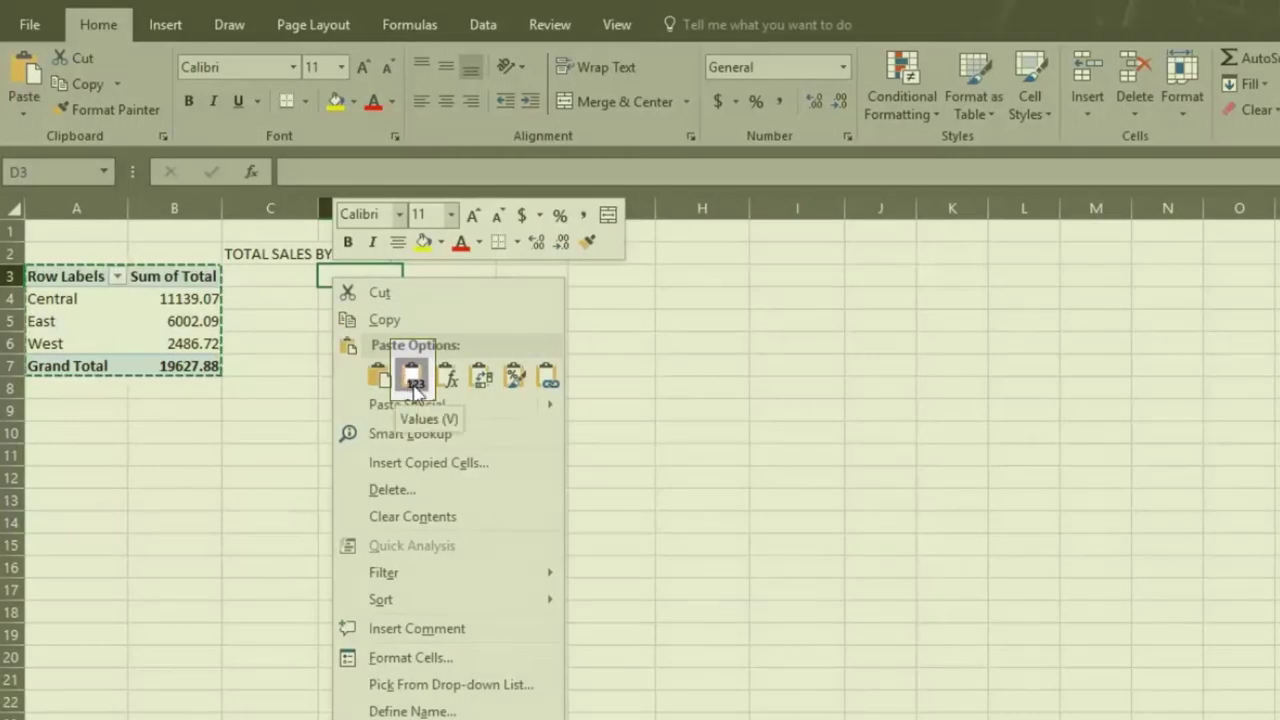
click(413, 378)
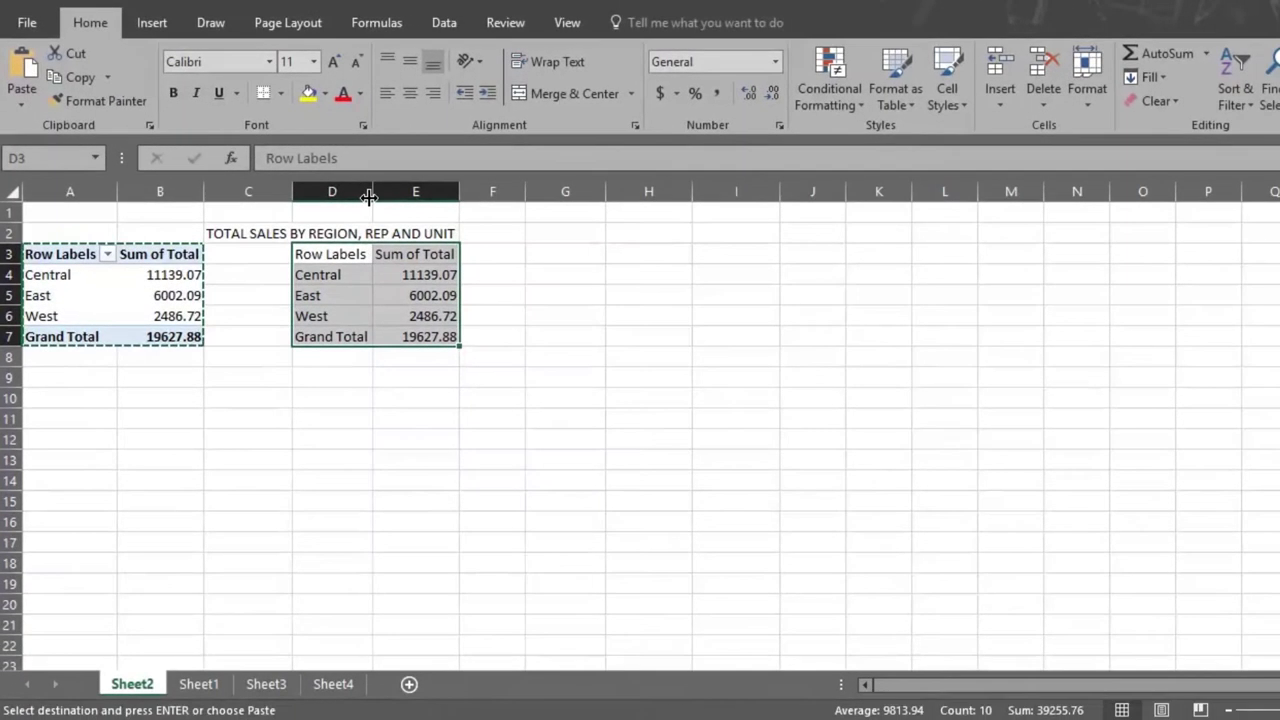
click(395, 380)
Extend the PivotTable with Rep as a second row field and Units as a second summed value.
click(160, 295)
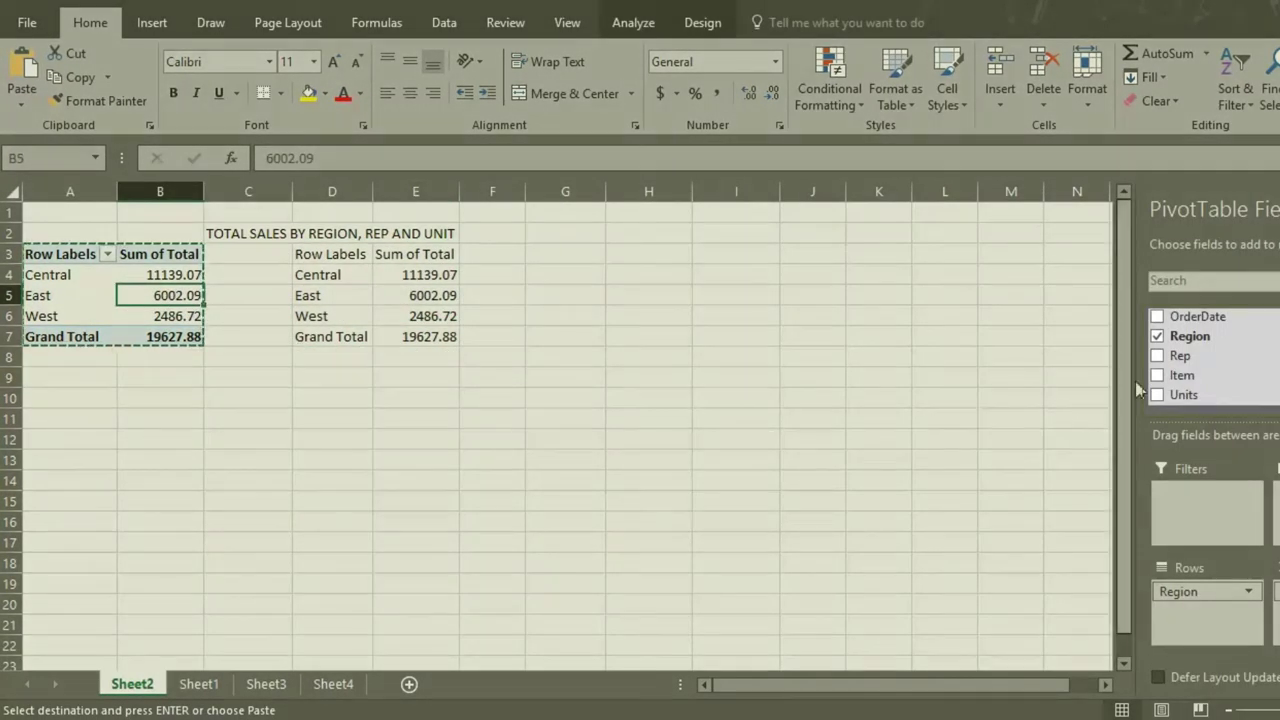
click(1157, 355)
click(1158, 396)
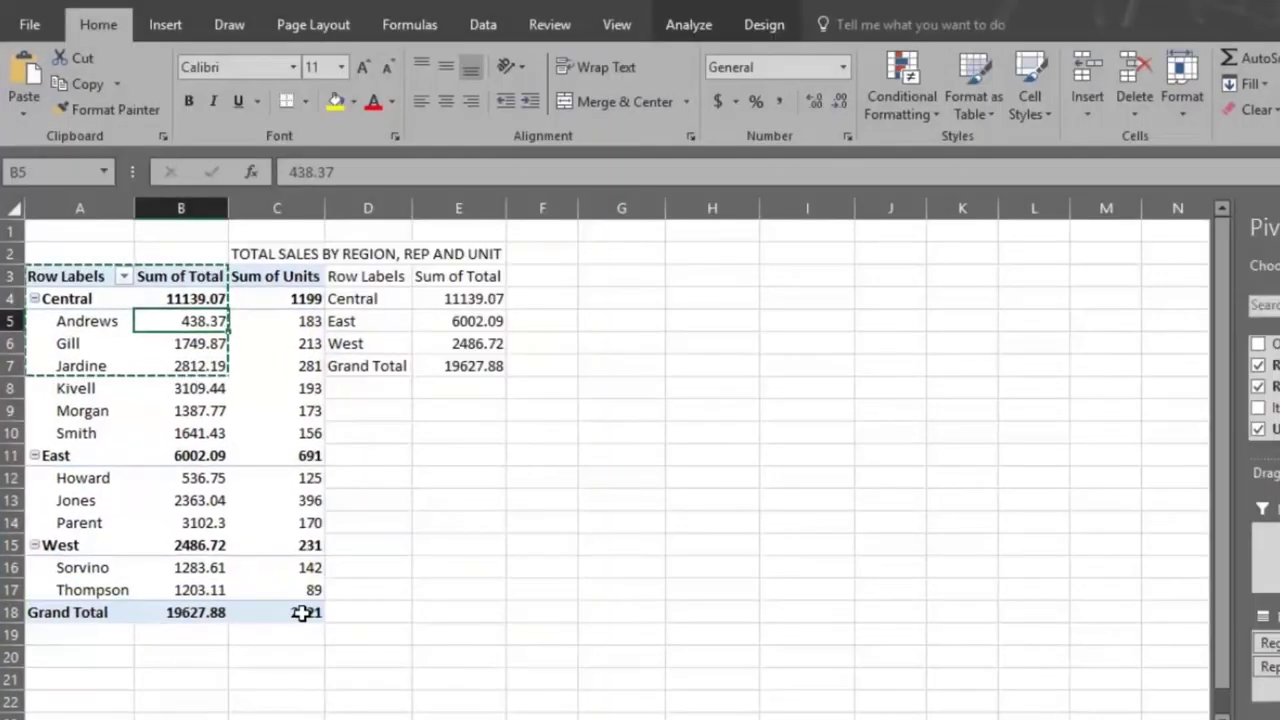
Copy the extended PivotTable range A3:C18 and paste it as values only starting at cell G3.
drag(303, 612, 50, 280)
right_click(132, 342)
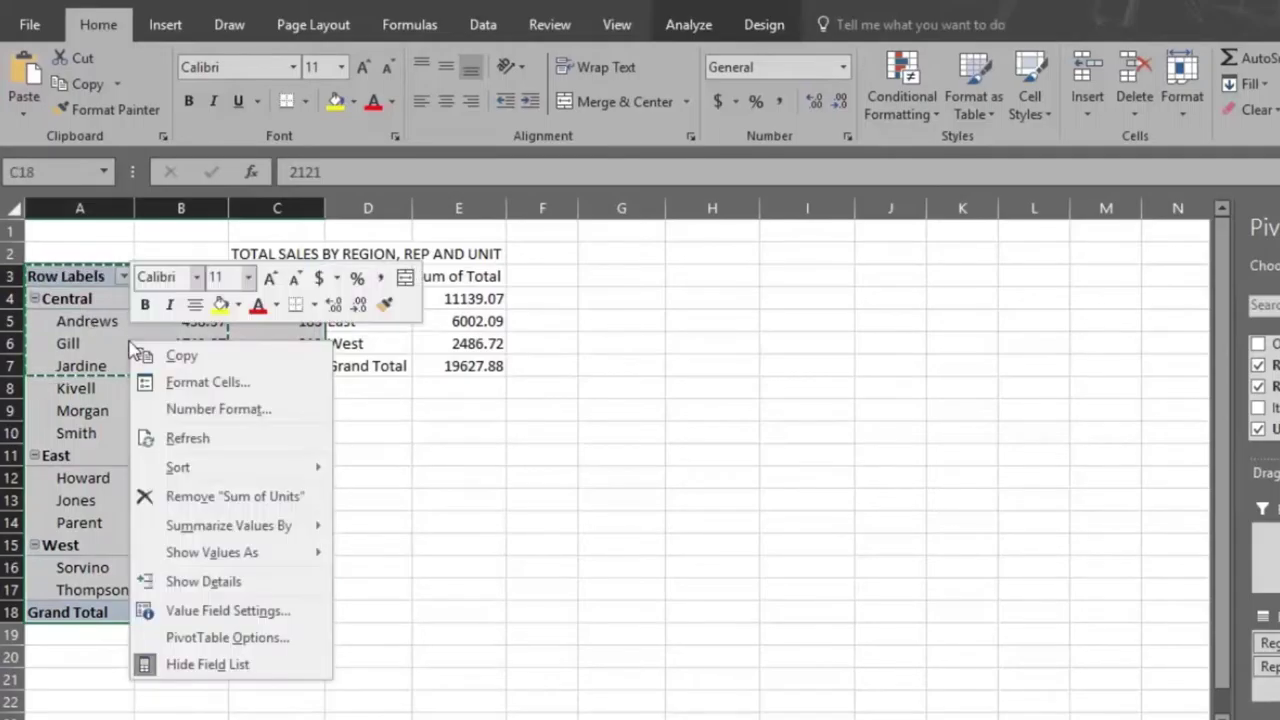
click(182, 358)
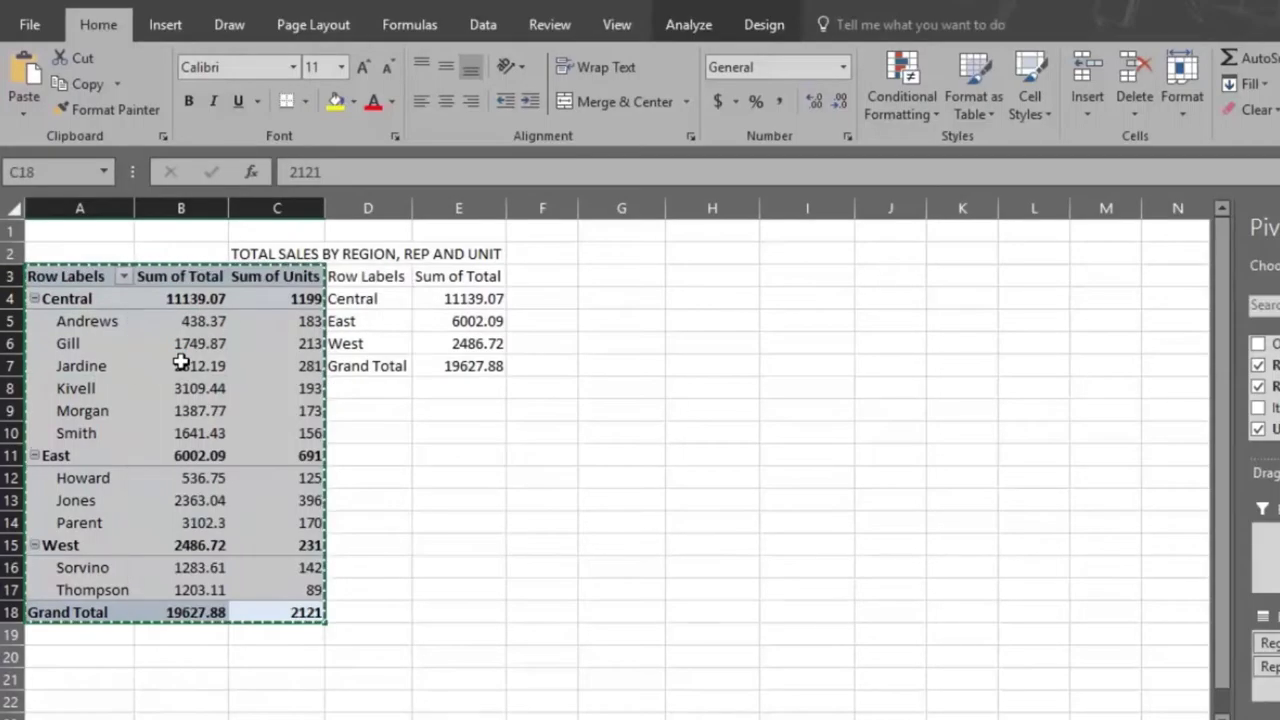
click(597, 276)
right_click(596, 275)
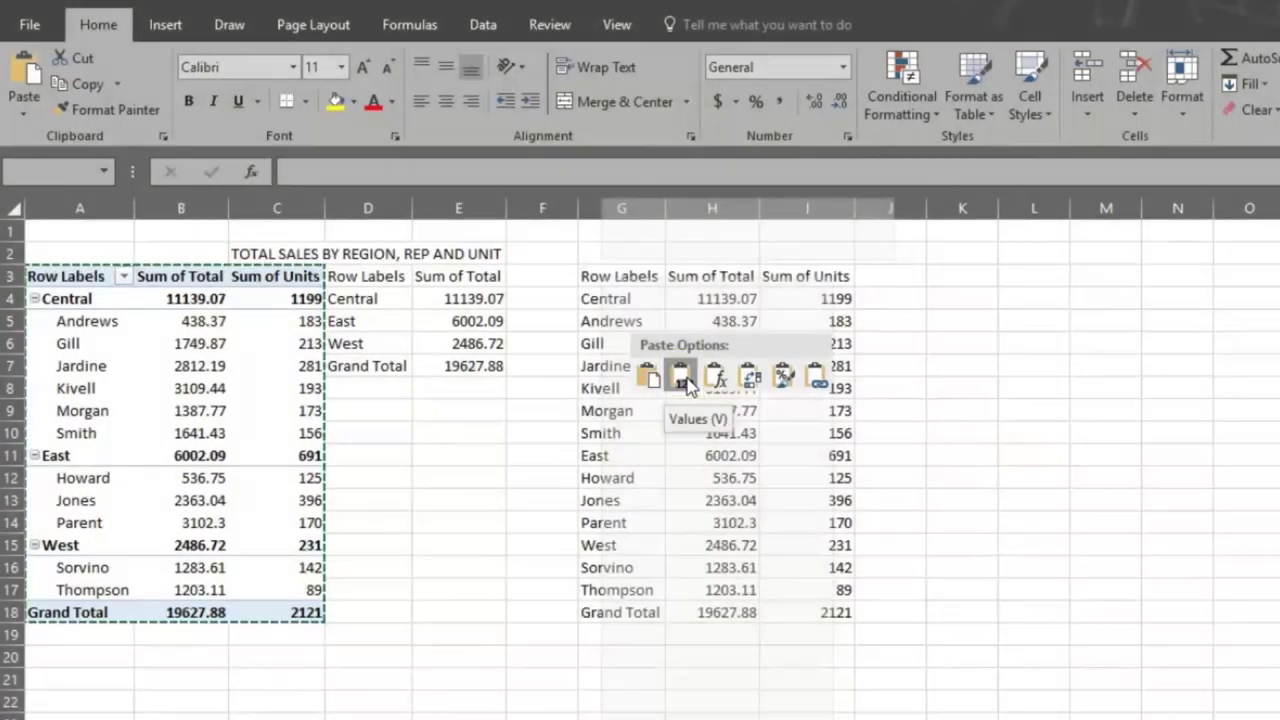
click(683, 379)
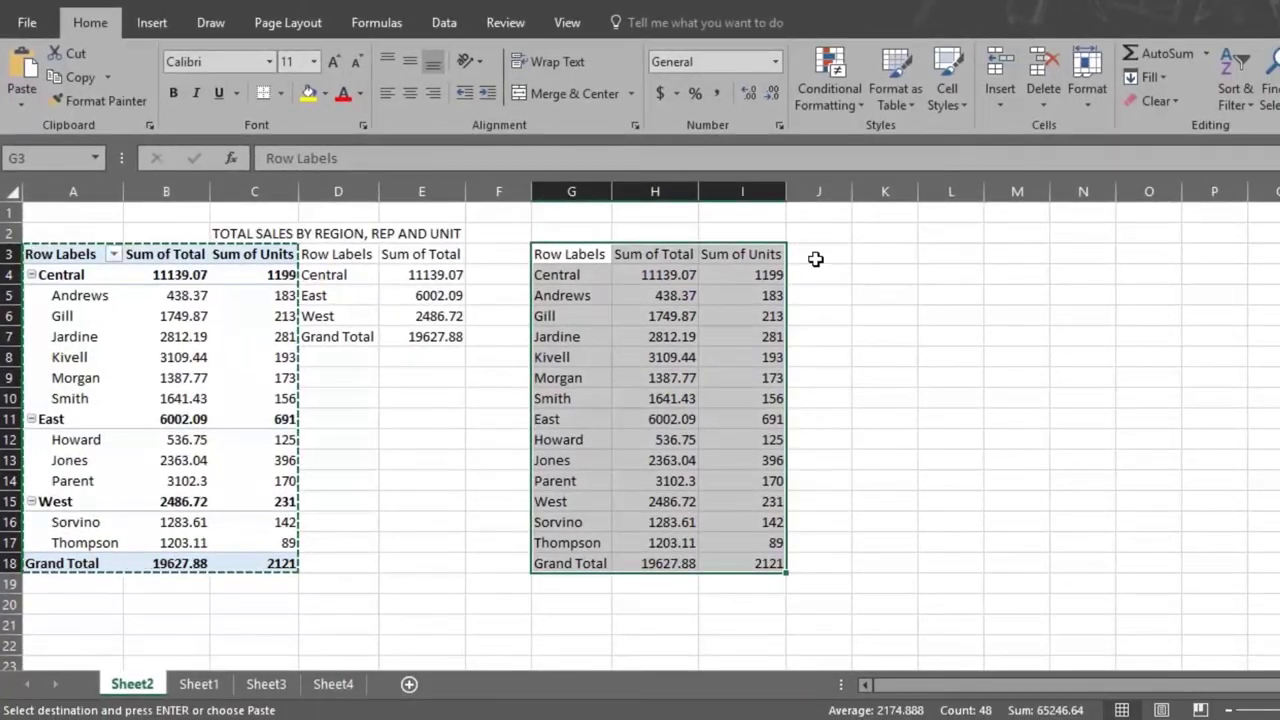
click(830, 383)
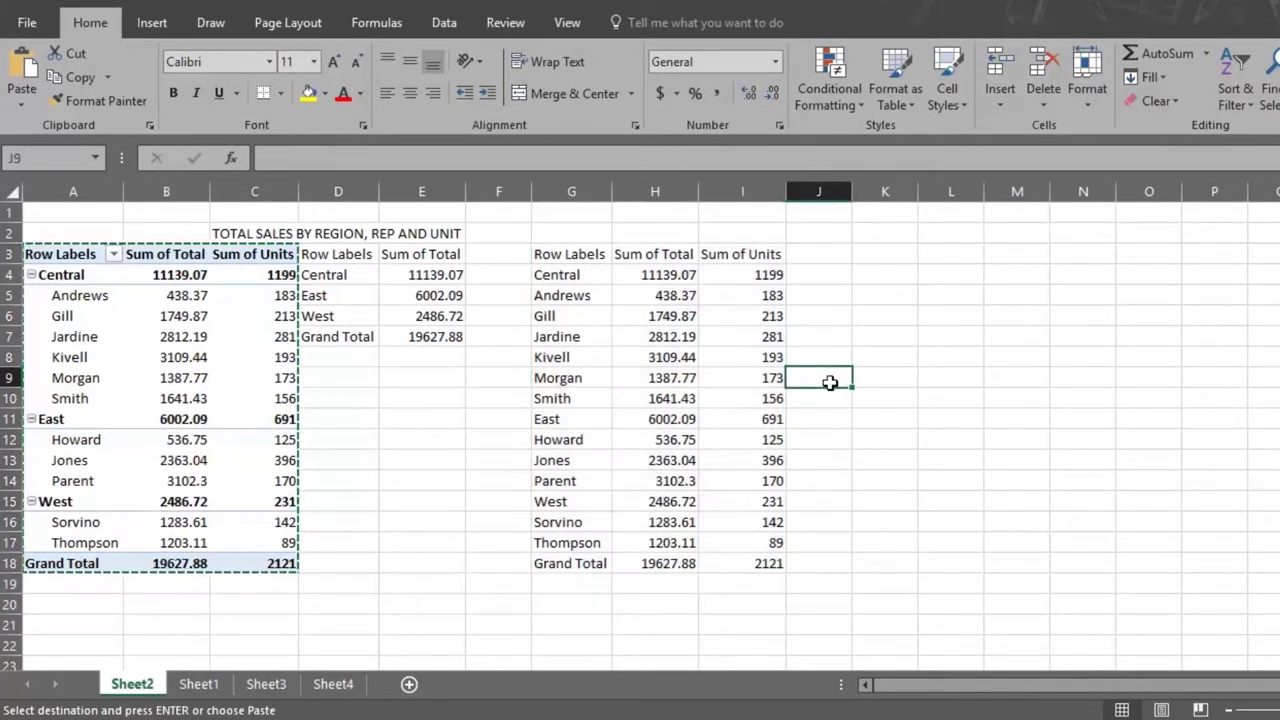